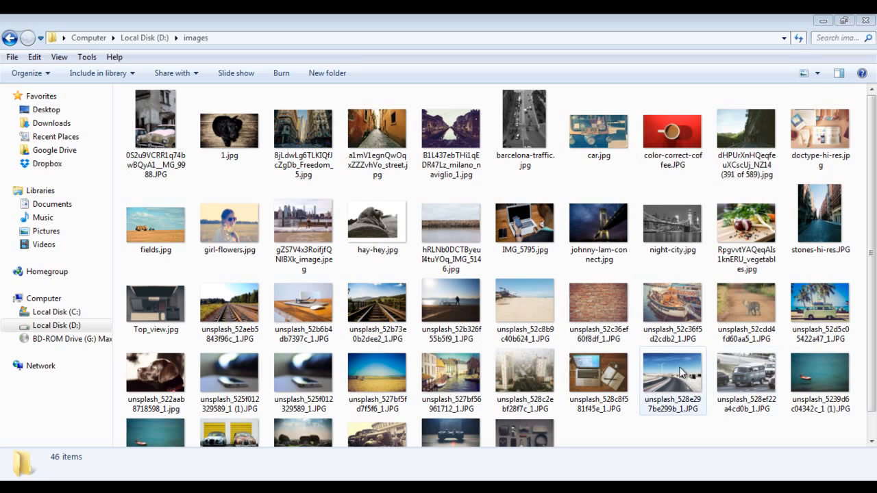
Step: Preview a1mV1egnQwOqxZZZvhVo_street.jpg from the images folder and open it in Photoshop
{"action": "double_click", "coordinate": [394, 139]}
{"action": "right_click", "coordinate": [395, 139]}
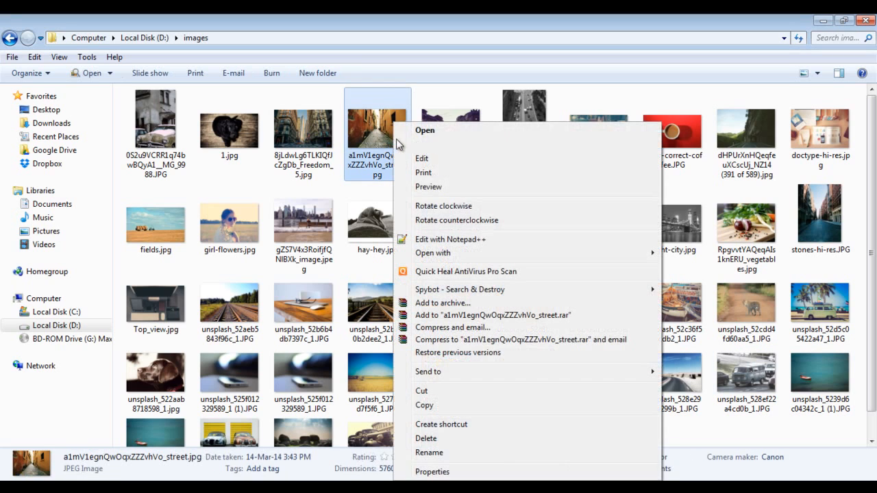
{"action": "left_click", "coordinate": [422, 188]}
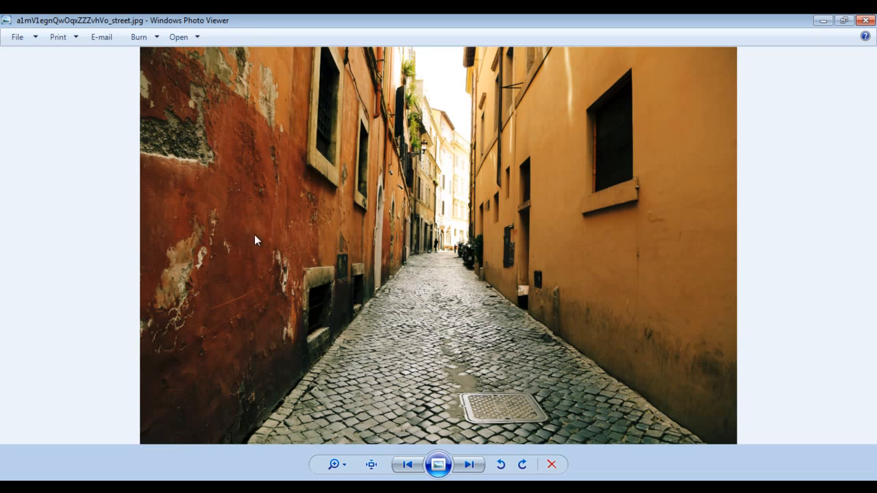
{"action": "right_click", "coordinate": [479, 186]}
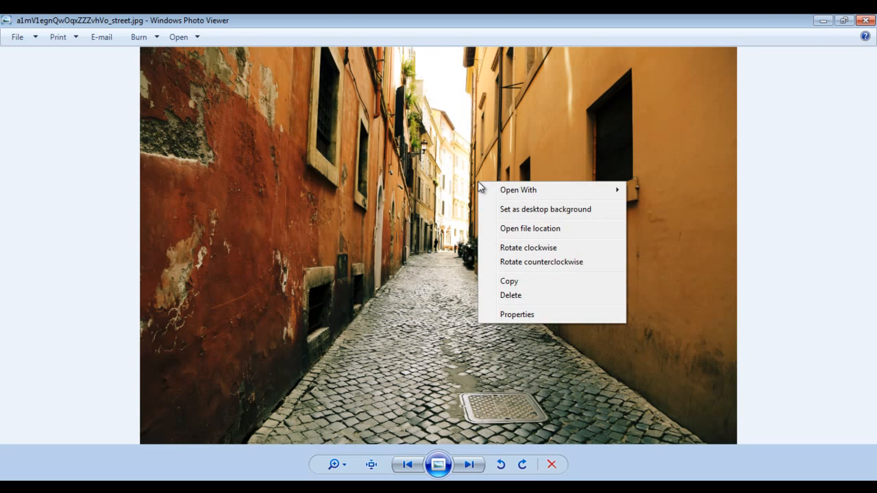
{"action": "mouse_move", "coordinate": [603, 190]}
{"action": "left_click", "coordinate": [676, 249]}
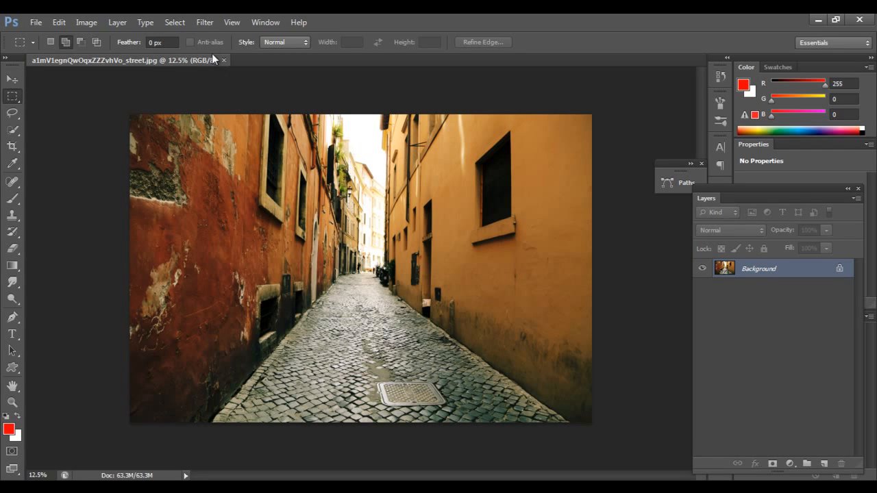
Step: Start the Vanishing Point filter and create a four-corner perspective plane over the alley's left wall, extending beyond the photo's edge
{"action": "left_click", "coordinate": [212, 26]}
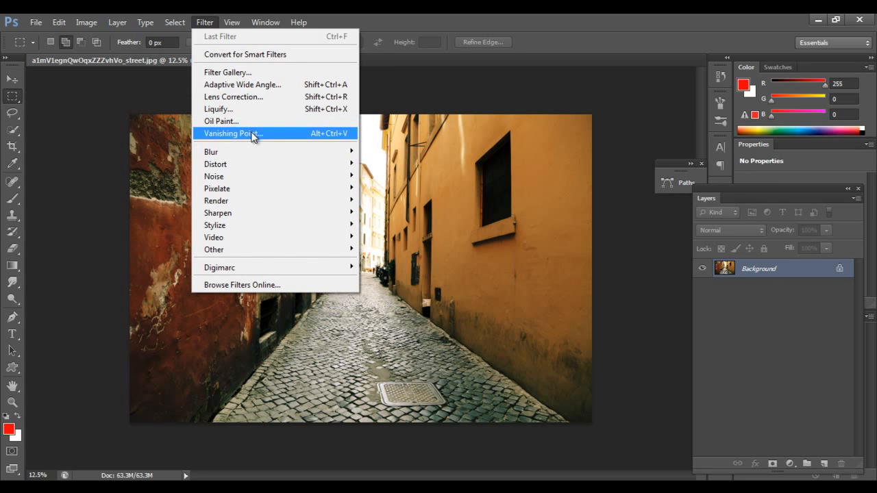
{"action": "left_click", "coordinate": [275, 133]}
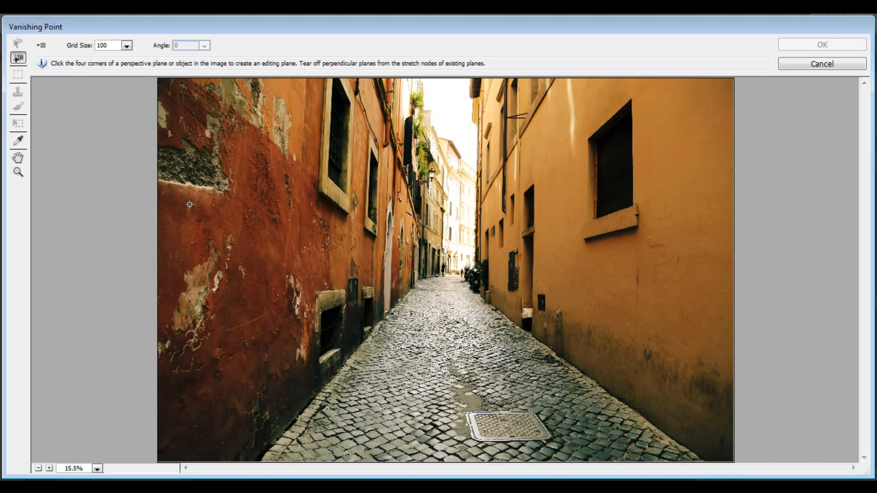
{"action": "key", "text": "alt"}
{"action": "scroll", "coordinate": [189, 204], "scroll_direction": "down", "scroll_amount": 1}
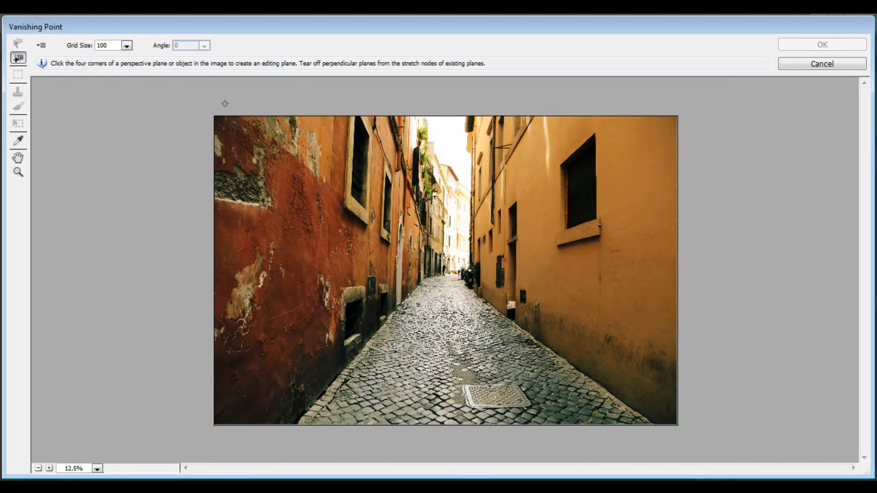
{"action": "left_click", "coordinate": [187, 88]}
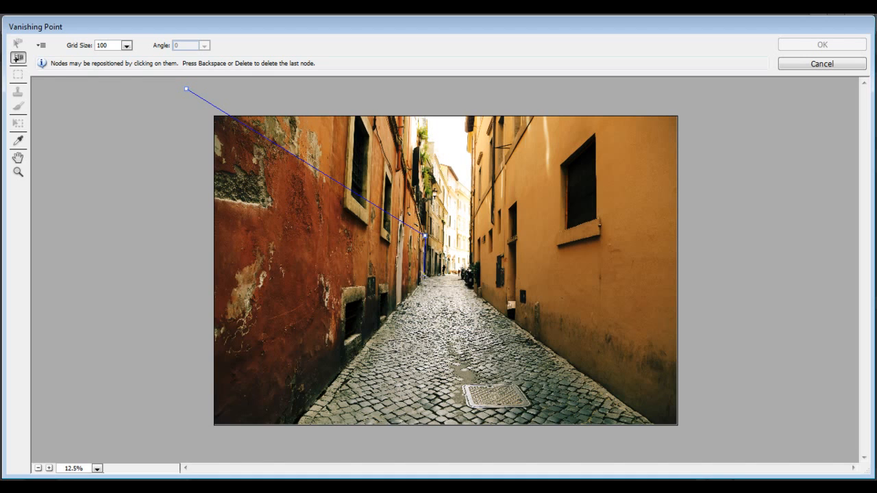
{"action": "left_click", "coordinate": [423, 277]}
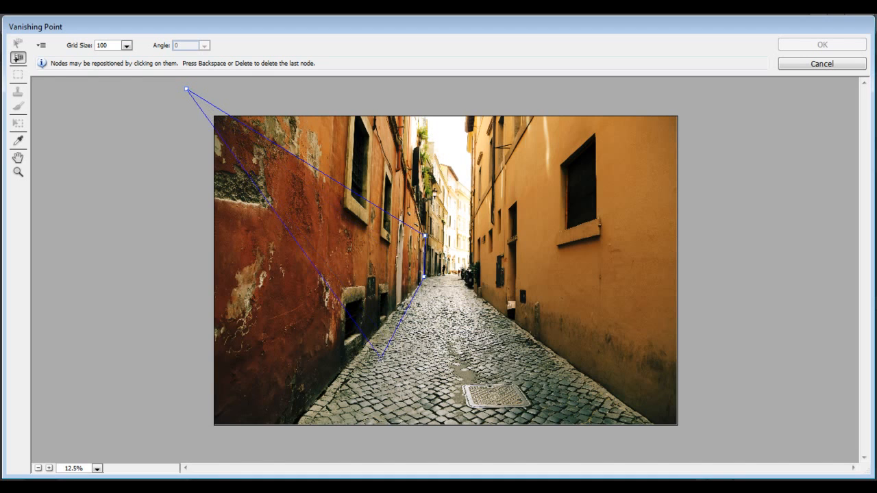
{"action": "left_click", "coordinate": [209, 462]}
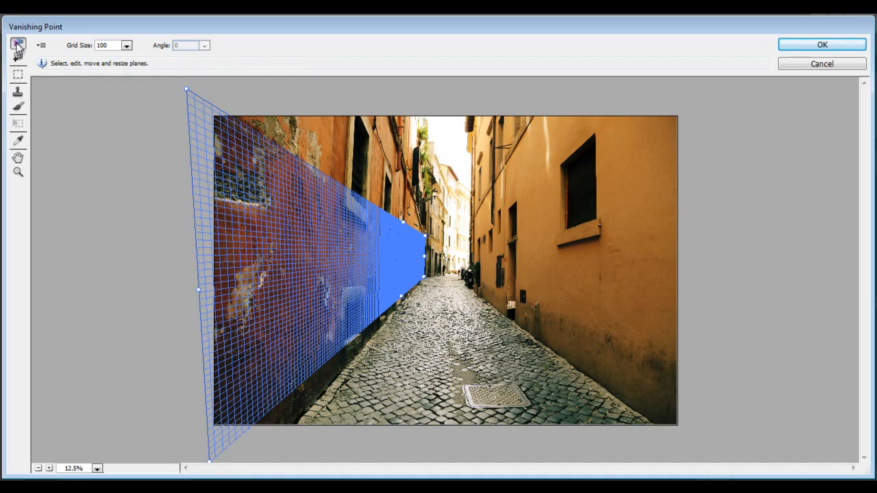
Step: Adjust the plane's near and far corners outside and inside the photo to match the left wall's perspective
{"action": "key", "text": "ctrl+minus"}
{"action": "left_click_drag", "start_coordinate": [317, 180], "coordinate": [314, 164]}
{"action": "left_click_drag", "start_coordinate": [330, 370], "coordinate": [291, 404]}
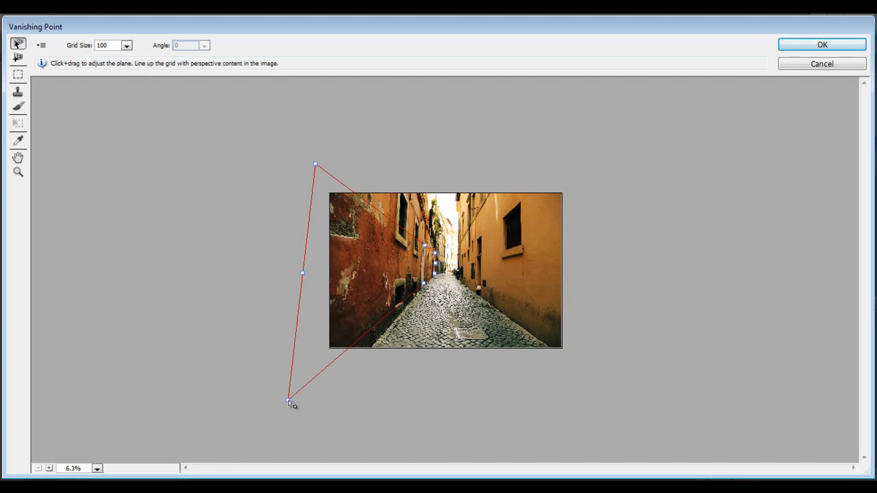
{"action": "left_click_drag", "start_coordinate": [289, 400], "coordinate": [320, 403]}
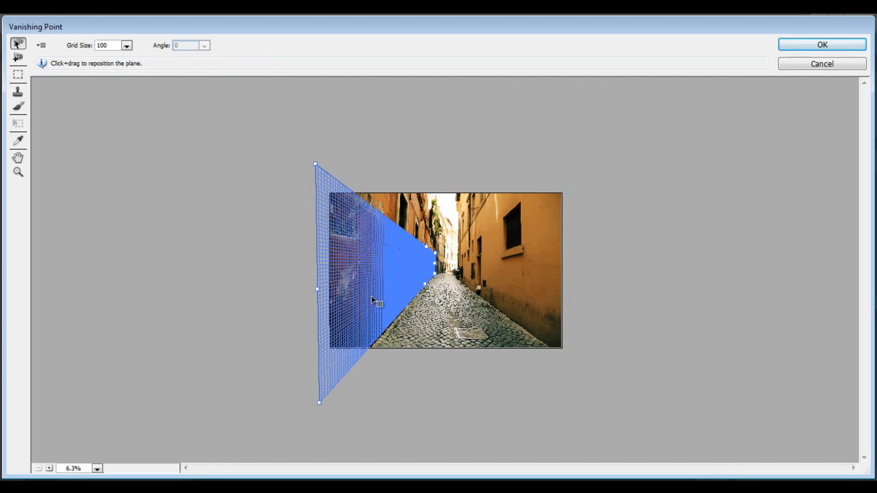
{"action": "left_click_drag", "start_coordinate": [315, 165], "coordinate": [302, 134]}
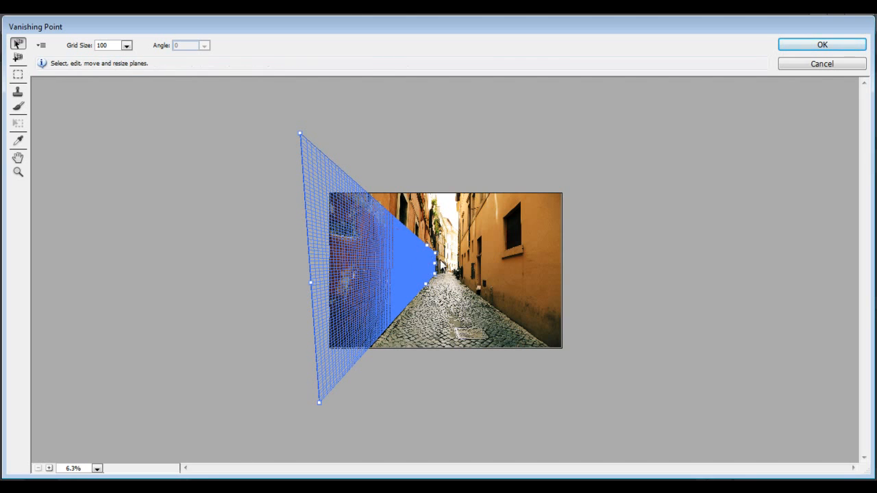
{"action": "left_click_drag", "start_coordinate": [436, 255], "coordinate": [436, 235]}
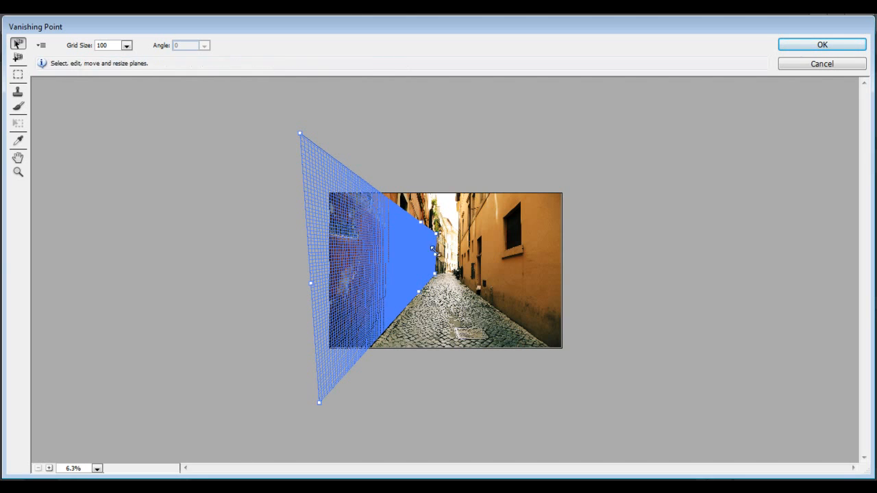
{"action": "left_click_drag", "start_coordinate": [435, 275], "coordinate": [436, 273]}
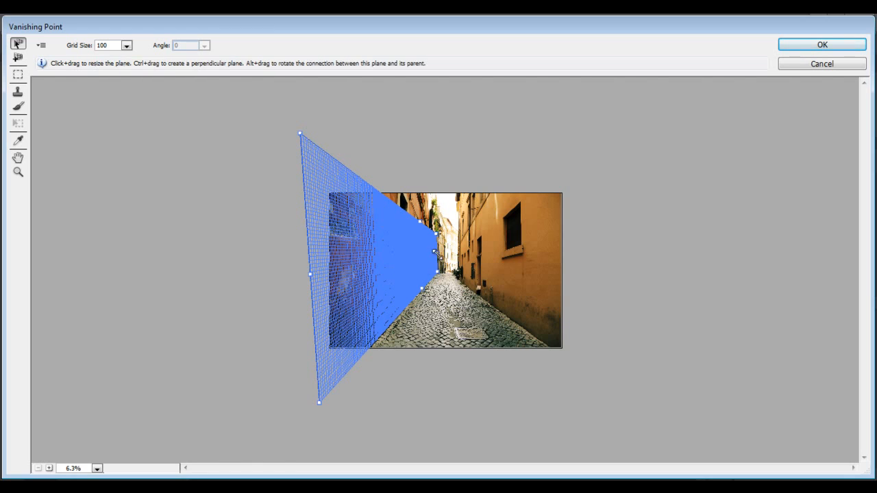
Step: Try to tear off perpendicular planes from the left-wall plane, across the alley's far end and along the right wall
{"action": "left_click", "coordinate": [17, 57]}
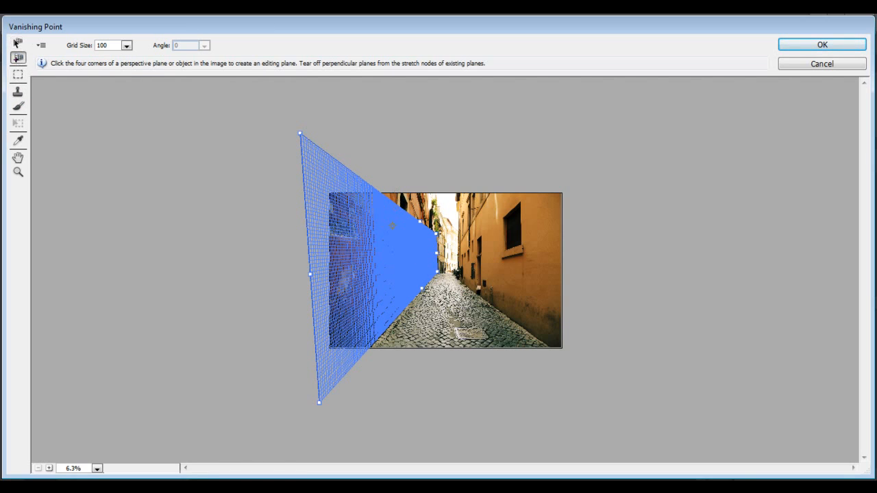
{"action": "left_click_drag", "start_coordinate": [436, 256], "coordinate": [462, 261]}
{"action": "key", "text": "v"}
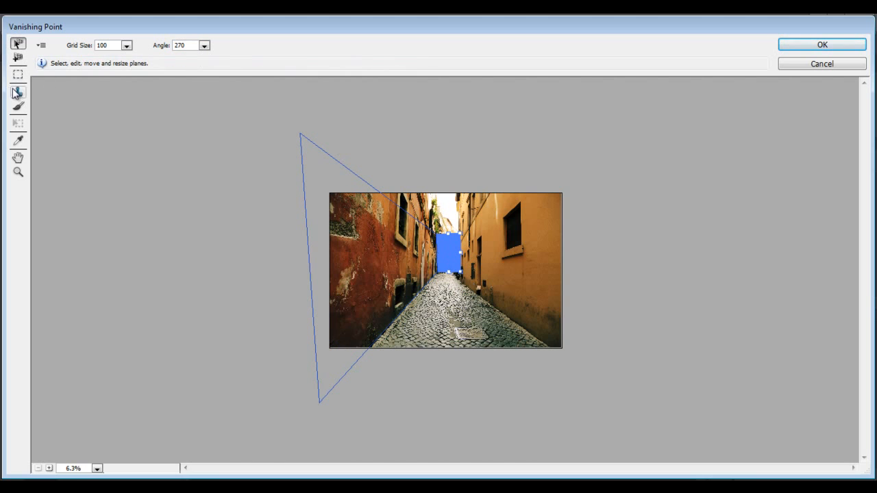
{"action": "left_click", "coordinate": [386, 247]}
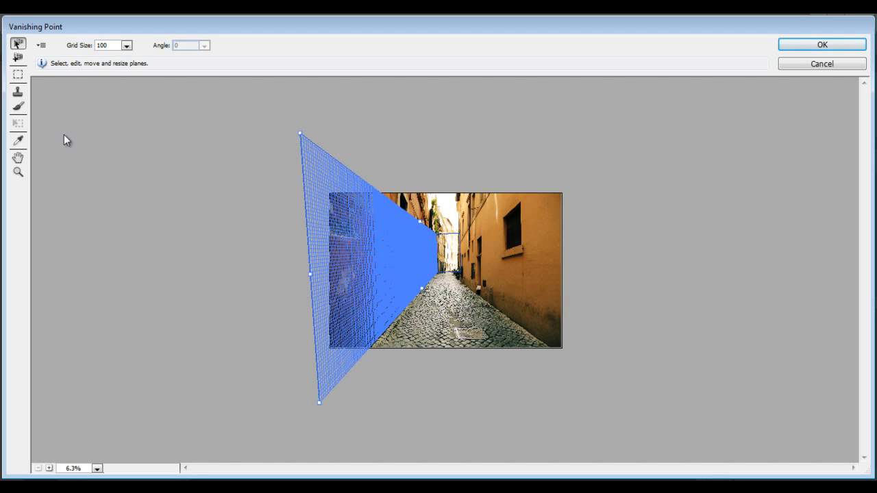
{"action": "left_click", "coordinate": [18, 58]}
{"action": "left_click_drag", "start_coordinate": [439, 253], "coordinate": [461, 255]}
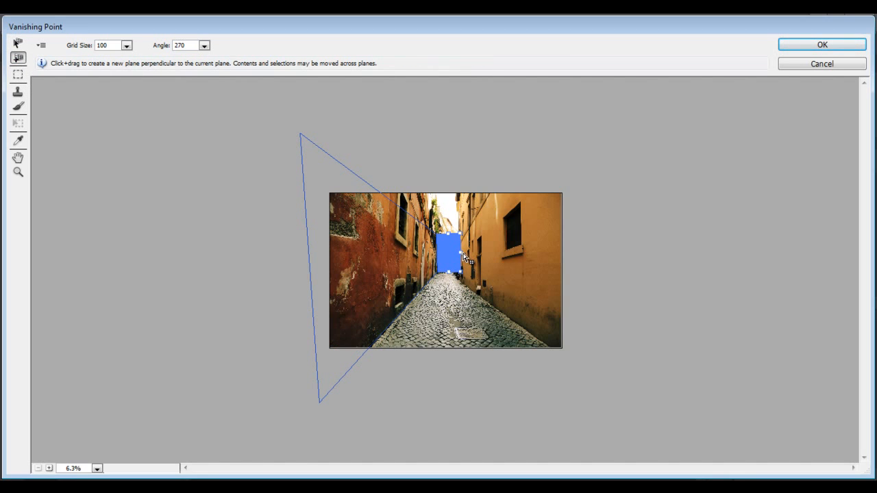
{"action": "left_click_drag", "start_coordinate": [463, 258], "coordinate": [503, 254]}
{"action": "key", "text": "v"}
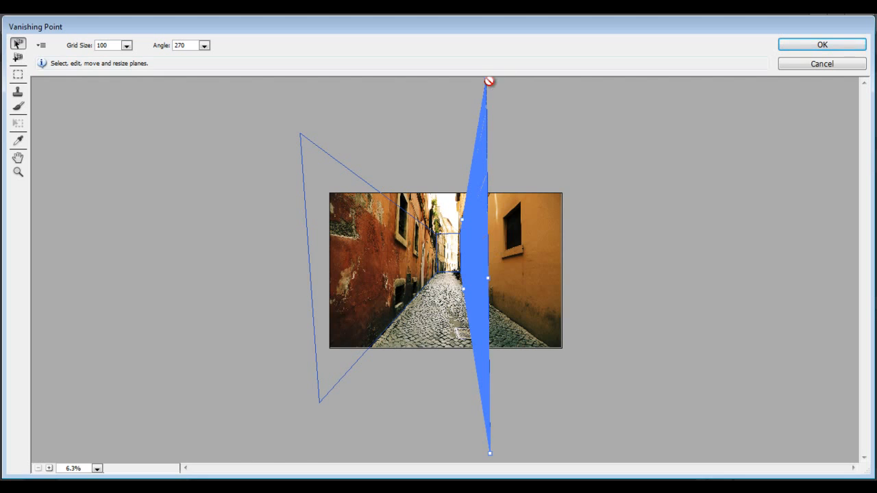
Step: Narrow the right-wall plane and delete the perpendicular planes, keeping the left-wall plane
{"action": "left_click", "coordinate": [480, 107]}
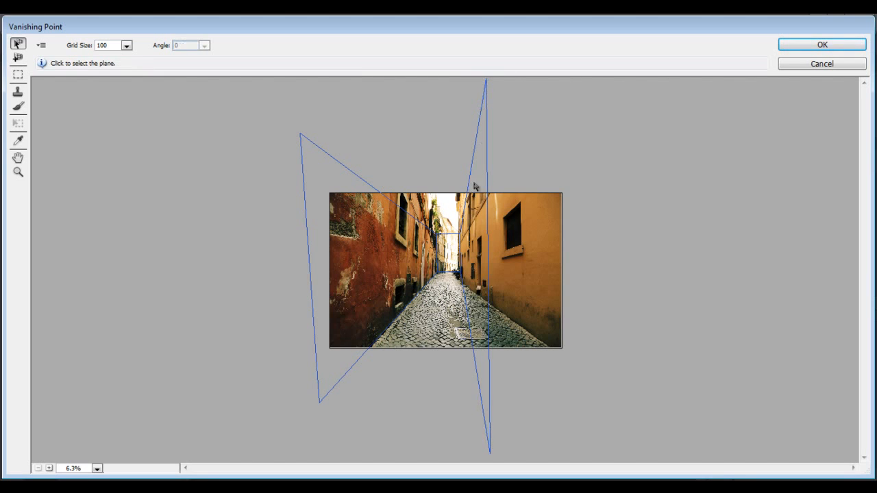
{"action": "left_click", "coordinate": [489, 282]}
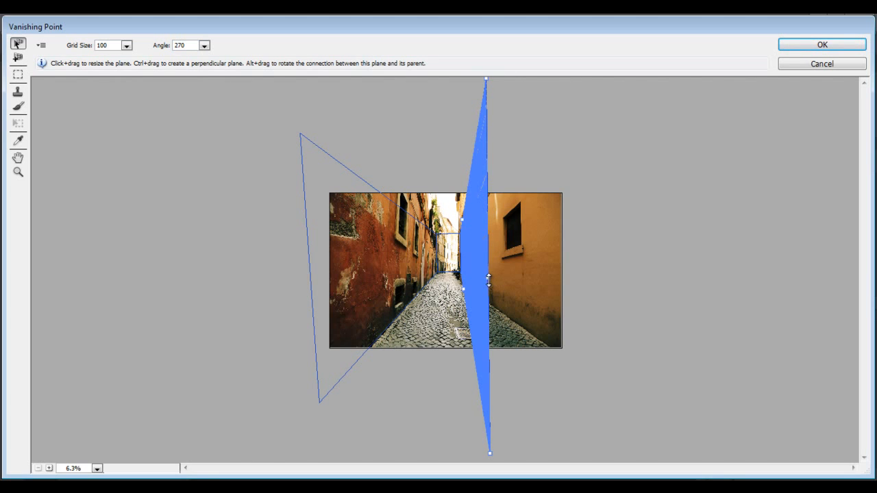
{"action": "mouse_move", "coordinate": [488, 280]}
{"action": "left_mouse_down"}
{"action": "mouse_move", "coordinate": [500, 281]}
{"action": "mouse_move", "coordinate": [482, 273]}
{"action": "left_mouse_up"}
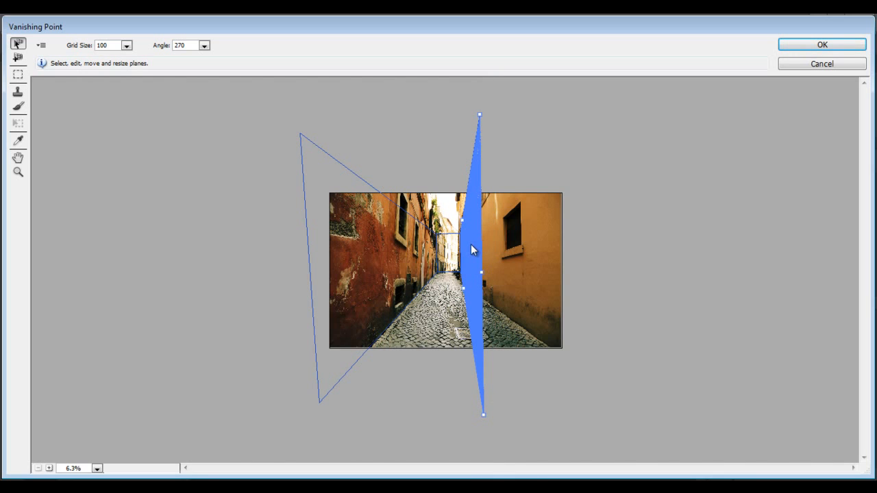
{"action": "key", "text": "Delete"}
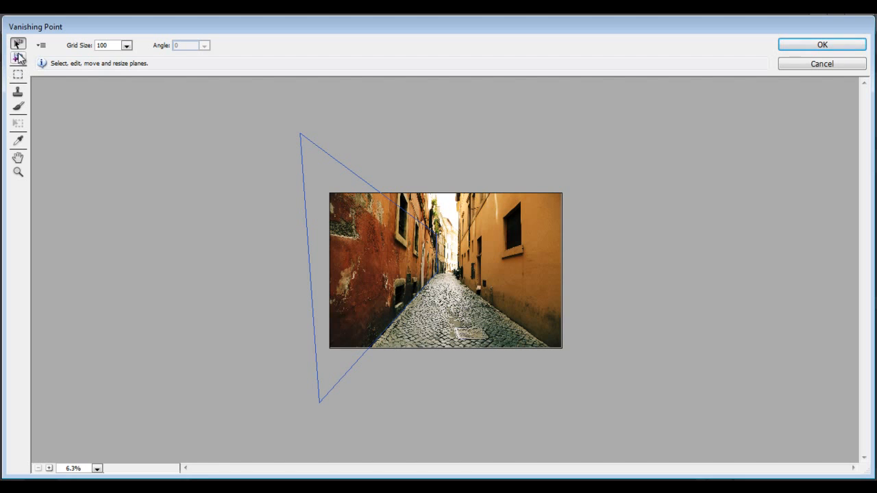
Step: Extend the far edge of the left-wall plane to the end of the alley
{"action": "left_click", "coordinate": [362, 208]}
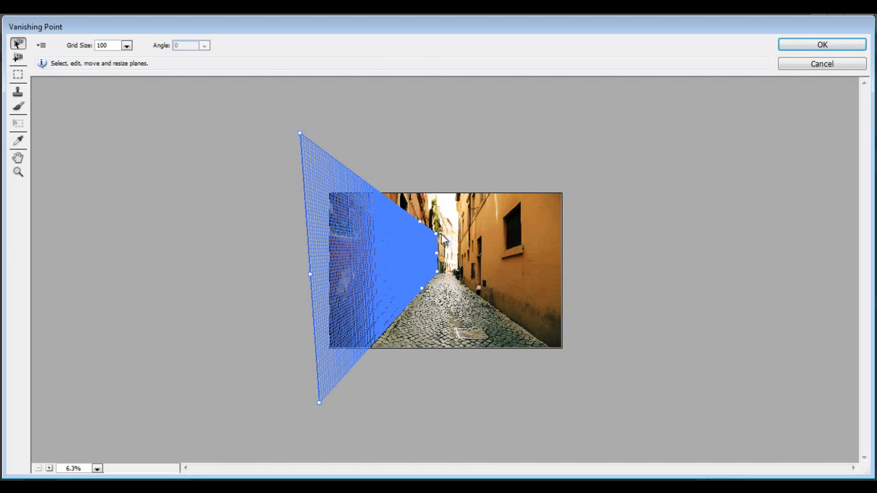
{"action": "left_click_drag", "start_coordinate": [437, 253], "coordinate": [448, 223]}
{"action": "left_click_drag", "start_coordinate": [445, 264], "coordinate": [453, 246]}
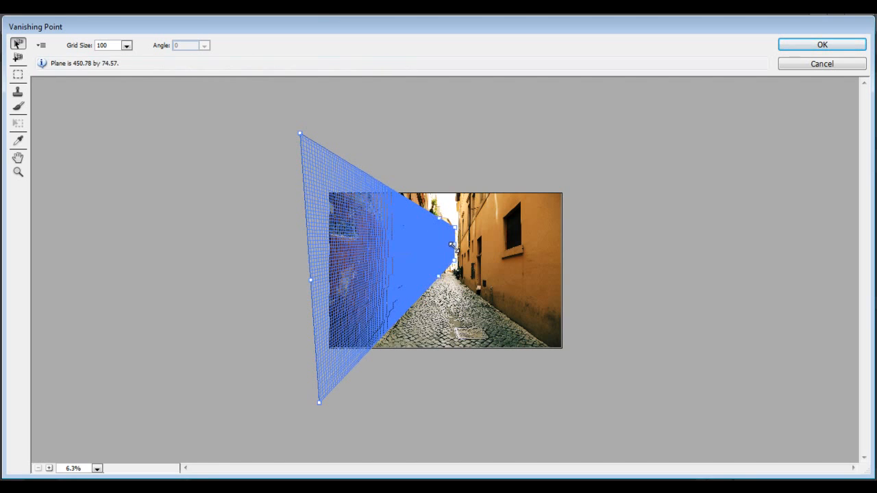
Step: Marquee-select an area of the left wall inside the plane and clear the selection
{"action": "left_click", "coordinate": [19, 75]}
{"action": "left_click_drag", "start_coordinate": [330, 186], "coordinate": [375, 307]}
{"action": "key", "text": "ctrl+d"}
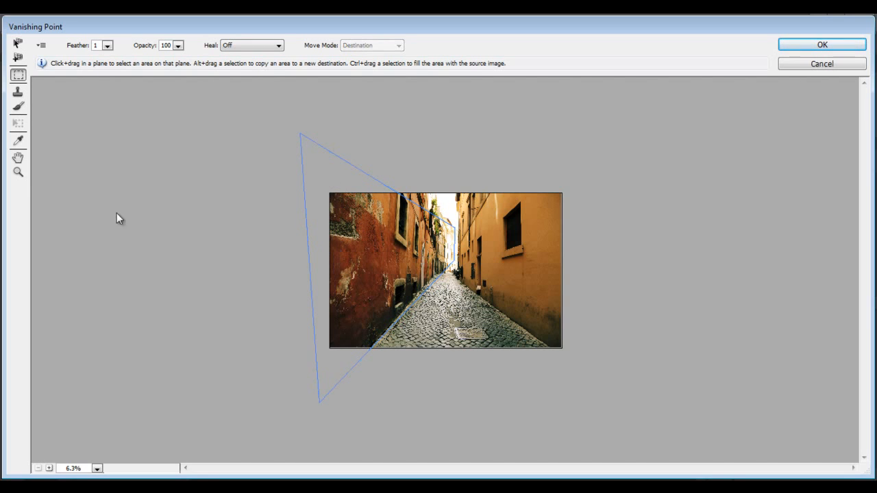
Step: Sample the distant arched doorway on the left wall with the Stamp tool and set its opacity to 100
{"action": "left_click", "coordinate": [17, 98]}
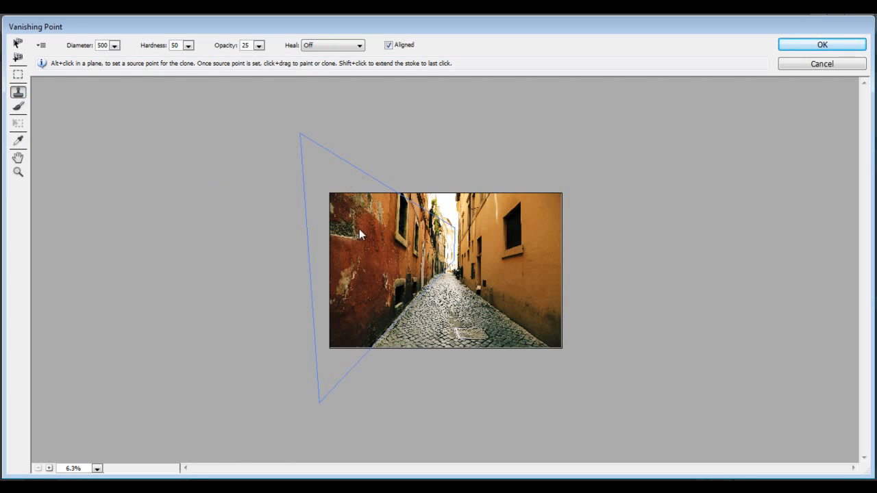
{"action": "left_click", "coordinate": [424, 251], "text": "alt"}
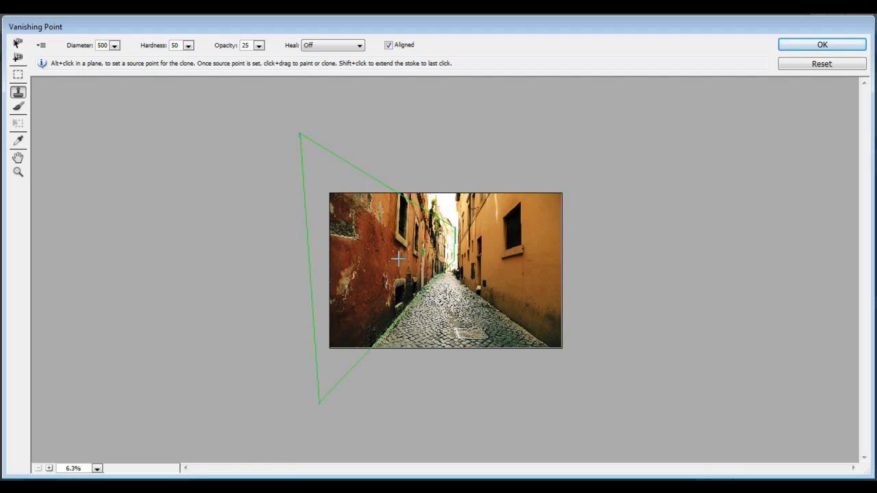
{"action": "left_click", "coordinate": [259, 46]}
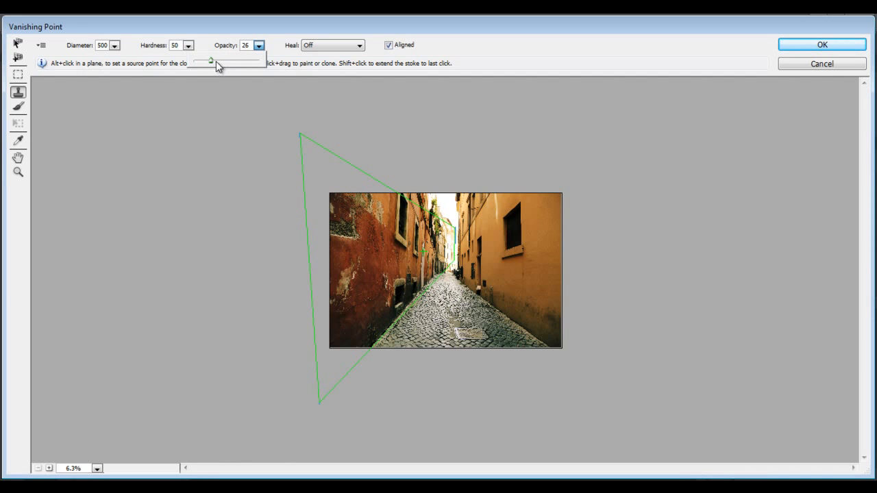
{"action": "left_click_drag", "start_coordinate": [218, 65], "coordinate": [264, 67]}
Step: Set the Stamp hardness to 30 and clone two arched doorways onto the near part of the left wall
{"action": "left_click", "coordinate": [188, 46]}
{"action": "mouse_move", "coordinate": [157, 64]}
{"action": "left_mouse_down"}
{"action": "mouse_move", "coordinate": [146, 64]}
{"action": "mouse_move", "coordinate": [158, 50]}
{"action": "left_mouse_up"}
{"action": "type", "text": "3"}
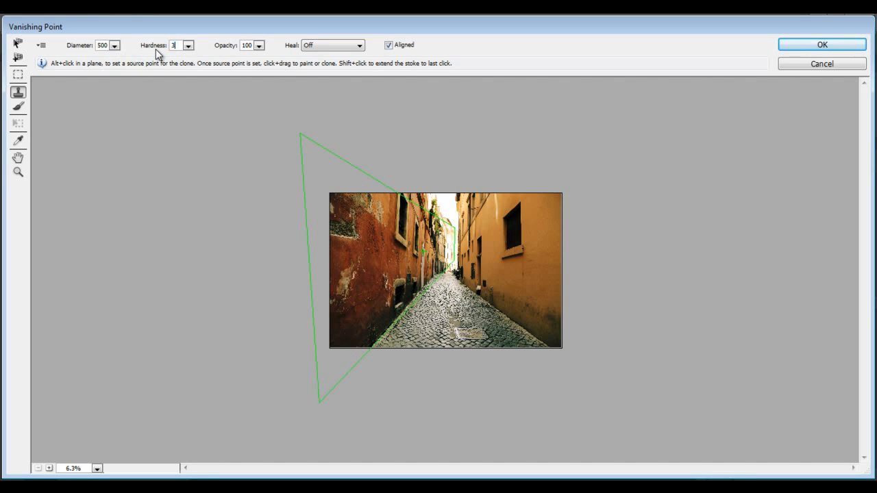
{"action": "type", "text": "0"}
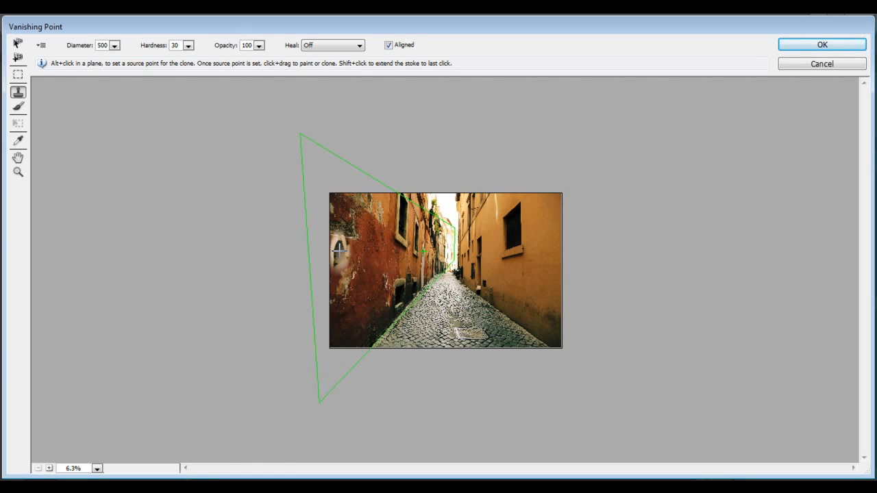
{"action": "mouse_move", "coordinate": [337, 252]}
{"action": "left_mouse_down"}
{"action": "mouse_move", "coordinate": [335, 316]}
{"action": "mouse_move", "coordinate": [346, 265]}
{"action": "mouse_move", "coordinate": [357, 317]}
{"action": "mouse_move", "coordinate": [347, 303]}
{"action": "left_mouse_up"}
{"action": "mouse_move", "coordinate": [348, 289]}
{"action": "left_mouse_down"}
{"action": "mouse_move", "coordinate": [341, 328]}
{"action": "mouse_move", "coordinate": [332, 336]}
{"action": "mouse_move", "coordinate": [330, 234]}
{"action": "mouse_move", "coordinate": [340, 231]}
{"action": "mouse_move", "coordinate": [353, 245]}
{"action": "mouse_move", "coordinate": [347, 327]}
{"action": "mouse_move", "coordinate": [363, 258]}
{"action": "mouse_move", "coordinate": [369, 290]}
{"action": "mouse_move", "coordinate": [370, 255]}
{"action": "mouse_move", "coordinate": [377, 275]}
{"action": "mouse_move", "coordinate": [362, 300]}
{"action": "mouse_move", "coordinate": [369, 311]}
{"action": "mouse_move", "coordinate": [375, 291]}
{"action": "mouse_move", "coordinate": [360, 321]}
{"action": "left_mouse_up"}
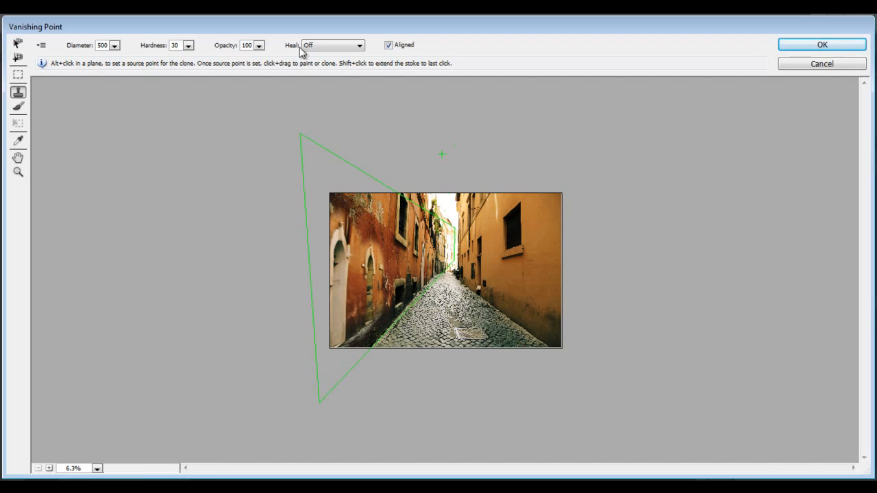
Step: Set the Stamp opacity to 30 and sample the upper left wall above the cloned doorways as the new clone source
{"action": "left_click", "coordinate": [258, 45]}
{"action": "left_click_drag", "start_coordinate": [259, 61], "coordinate": [225, 52]}
{"action": "type", "text": "30"}
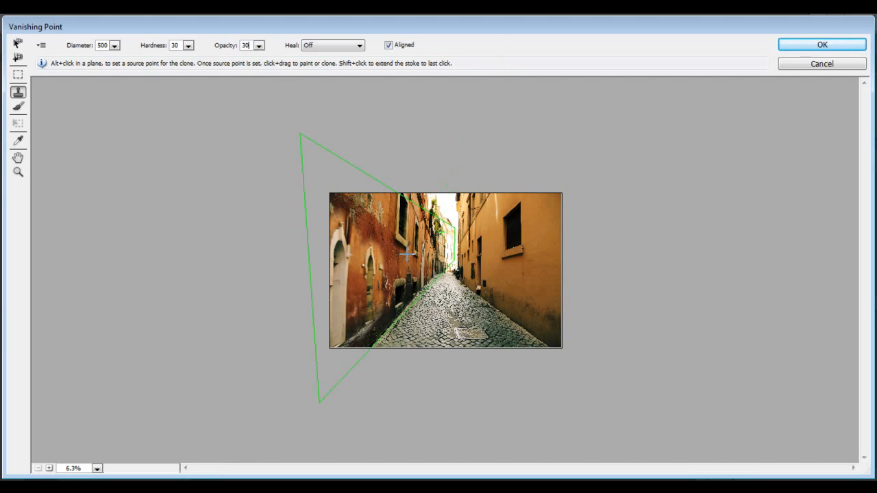
{"action": "left_click", "coordinate": [369, 226], "text": "alt"}
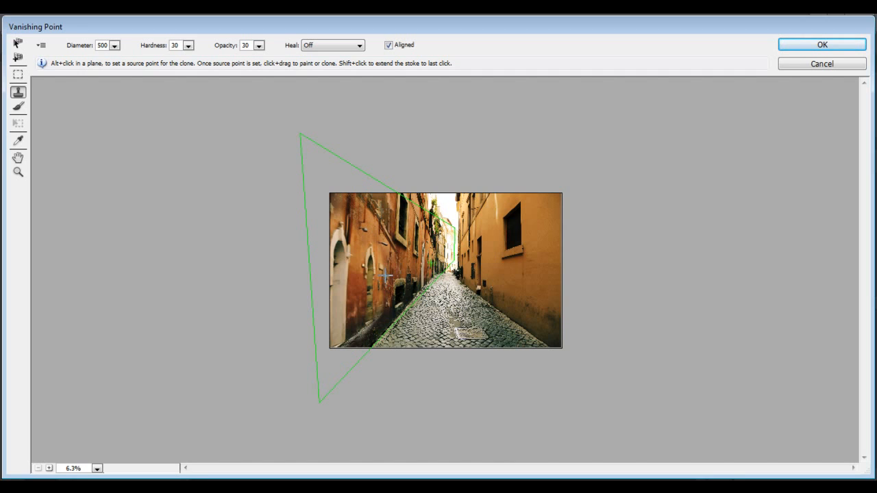
Step: Apply the doorway clones on the left wall to the photo and undo the Vanishing Point filter
{"action": "left_click", "coordinate": [807, 45]}
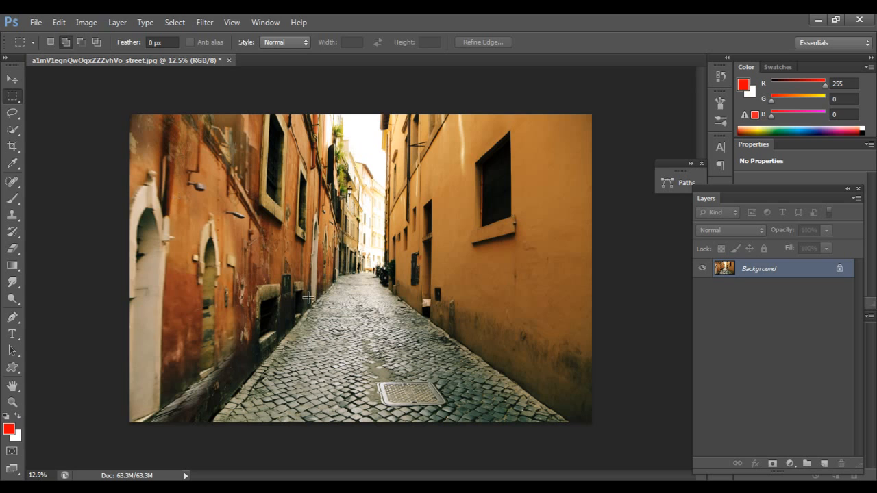
{"action": "key", "text": "ctrl+z"}
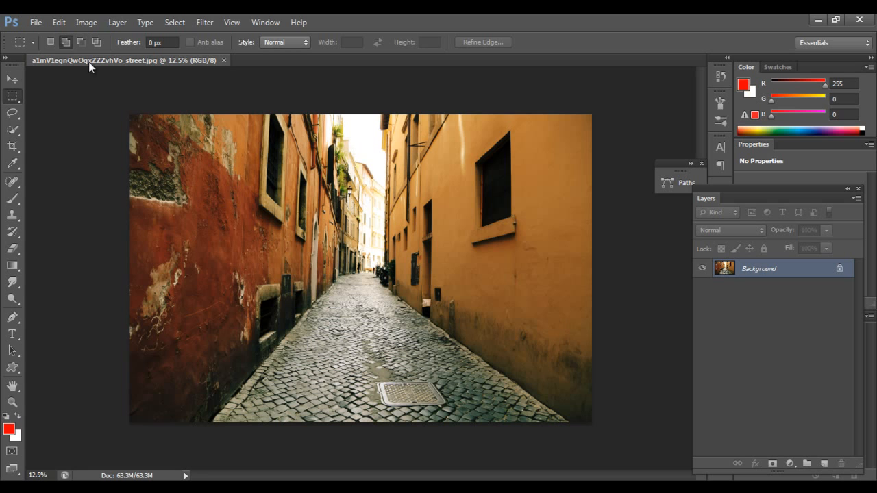
Step: Start a new Vanishing Point edit and define a perspective plane along the right wall, extending its near corners beyond the photo
{"action": "left_click", "coordinate": [204, 23]}
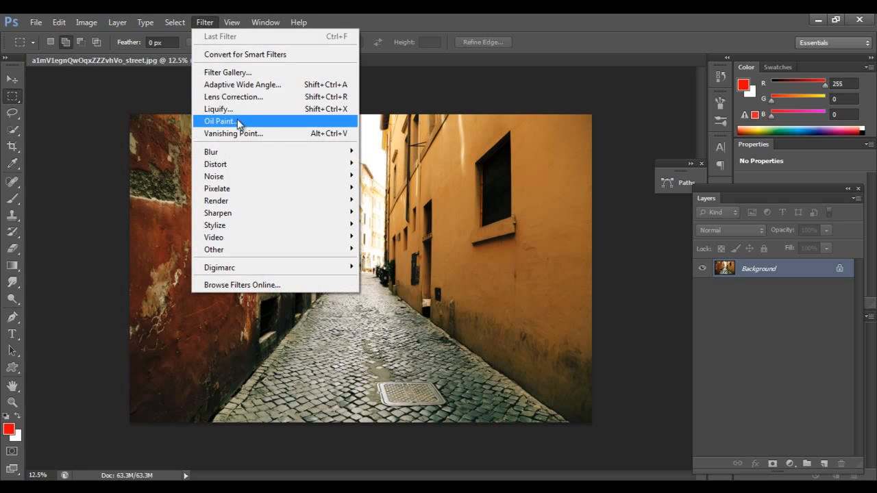
{"action": "left_click", "coordinate": [235, 133]}
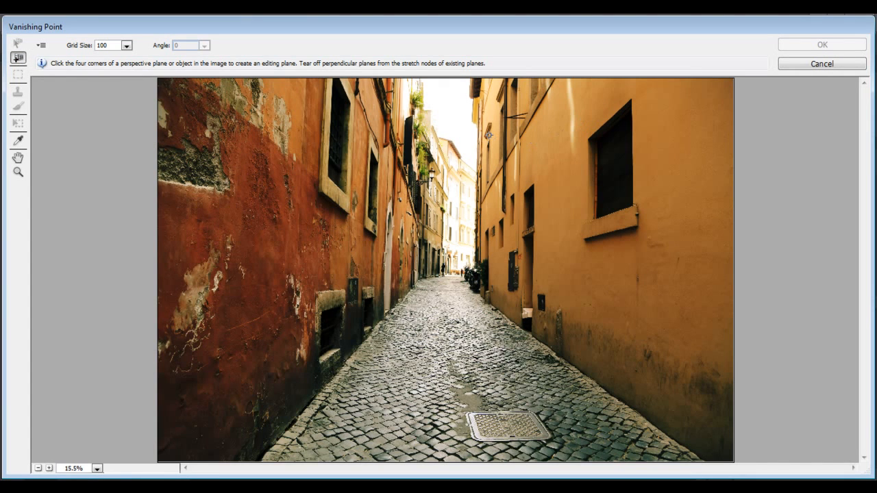
{"action": "scroll", "coordinate": [479, 134], "scroll_direction": "down", "scroll_amount": 3, "text": "alt"}
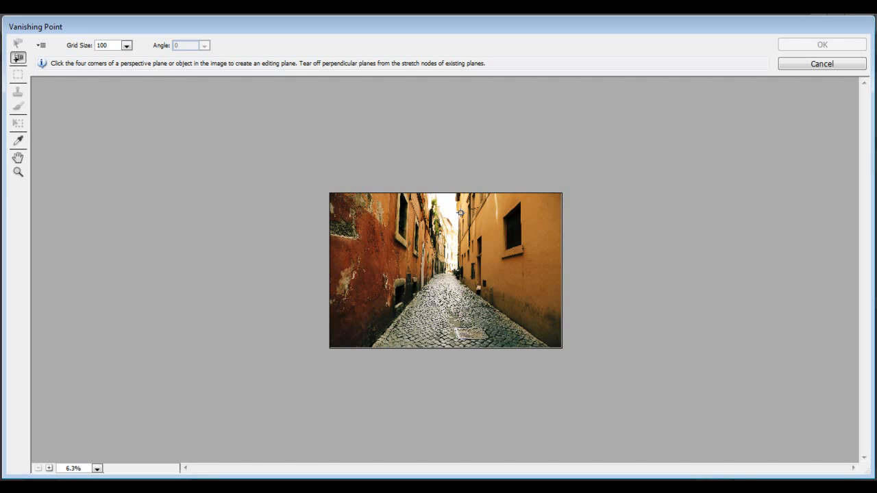
{"action": "left_click", "coordinate": [461, 213]}
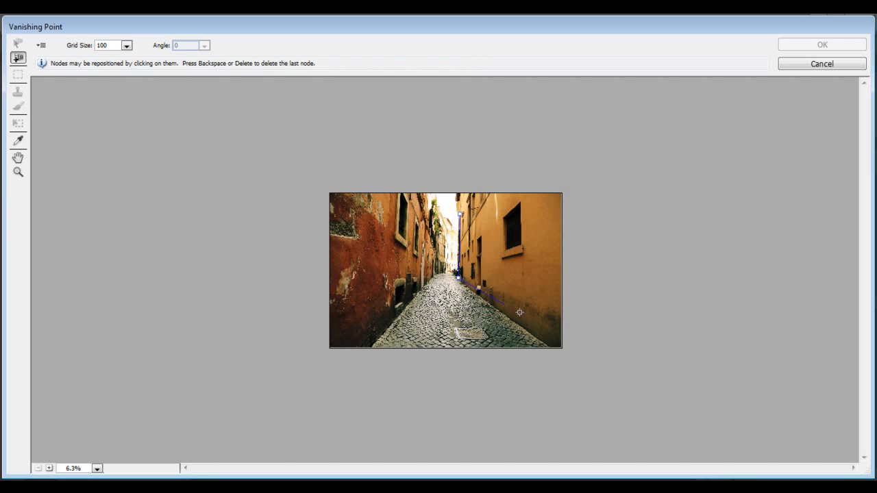
{"action": "left_click", "coordinate": [606, 379]}
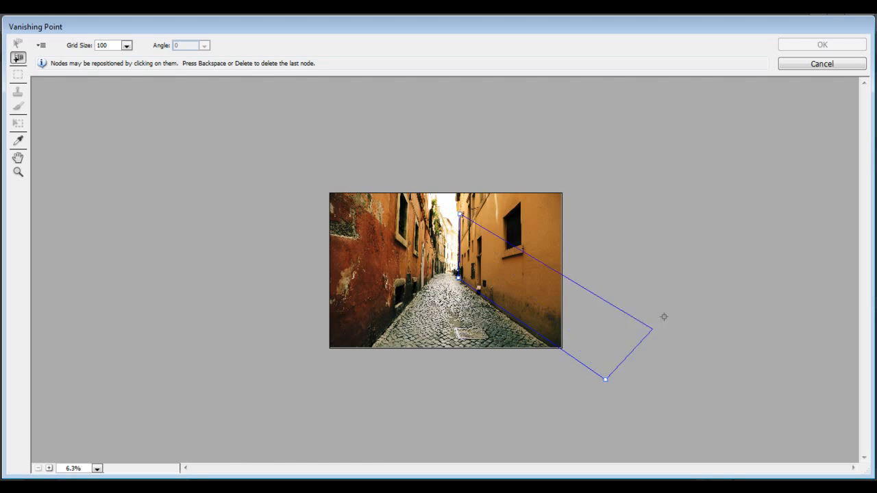
{"action": "left_click", "coordinate": [601, 94]}
{"action": "left_click_drag", "start_coordinate": [605, 379], "coordinate": [609, 387]}
{"action": "left_click_drag", "start_coordinate": [602, 96], "coordinate": [630, 105]}
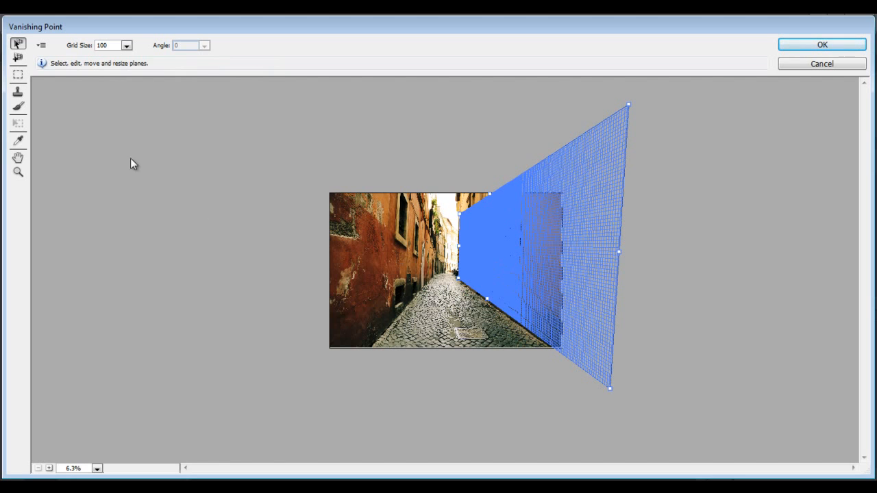
Step: Sample the narrow doorway on the right wall with the Stamp tool and set its opacity to 100
{"action": "left_click", "coordinate": [18, 91]}
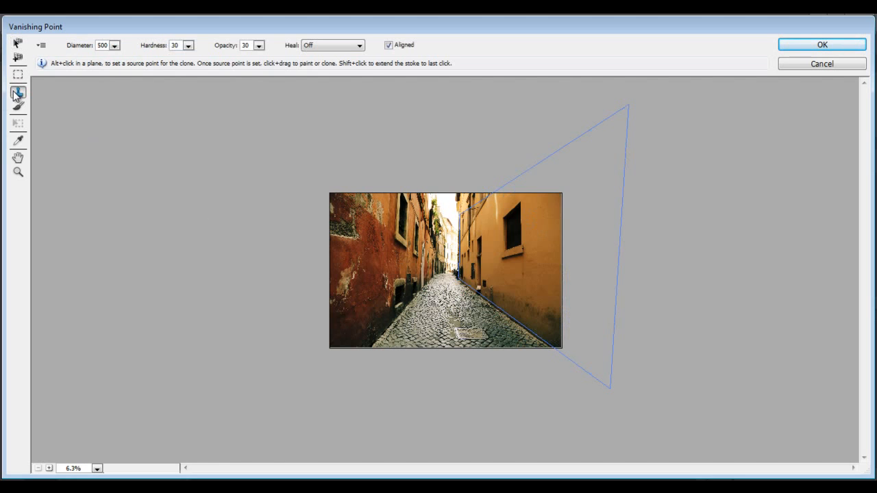
{"action": "left_click", "coordinate": [479, 236], "text": "alt"}
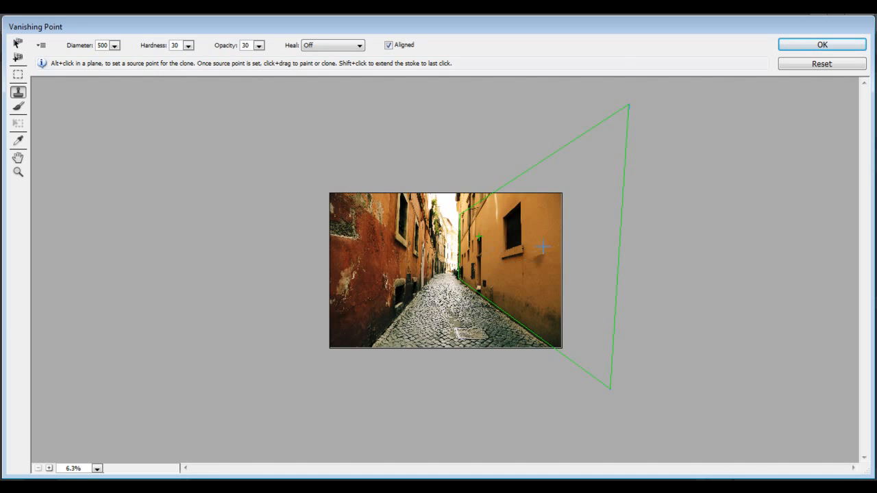
{"action": "left_click", "coordinate": [258, 45]}
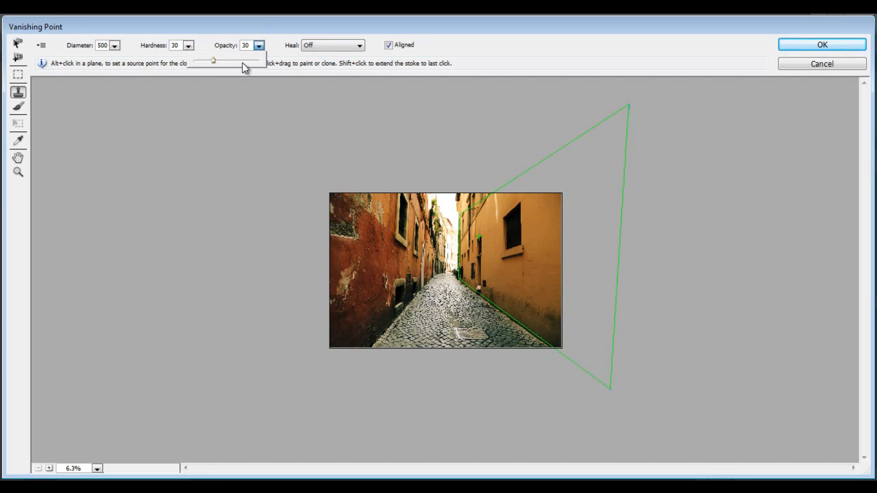
{"action": "left_click", "coordinate": [232, 61]}
{"action": "left_click_drag", "start_coordinate": [244, 64], "coordinate": [275, 62]}
Step: Try cloning the sampled doorway in perspective onto the near part of the right wall, beyond the large window
{"action": "mouse_move", "coordinate": [545, 187]}
{"action": "left_mouse_down"}
{"action": "mouse_move", "coordinate": [555, 243]}
{"action": "mouse_move", "coordinate": [554, 195]}
{"action": "mouse_move", "coordinate": [558, 289]}
{"action": "mouse_move", "coordinate": [552, 223]}
{"action": "mouse_move", "coordinate": [545, 288]}
{"action": "mouse_move", "coordinate": [545, 215]}
{"action": "left_mouse_up"}
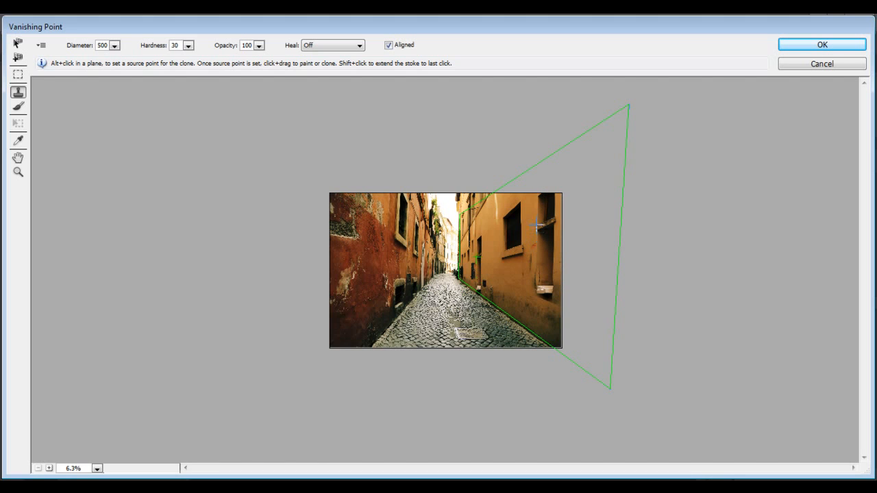
{"action": "left_click_drag", "start_coordinate": [536, 225], "coordinate": [544, 204]}
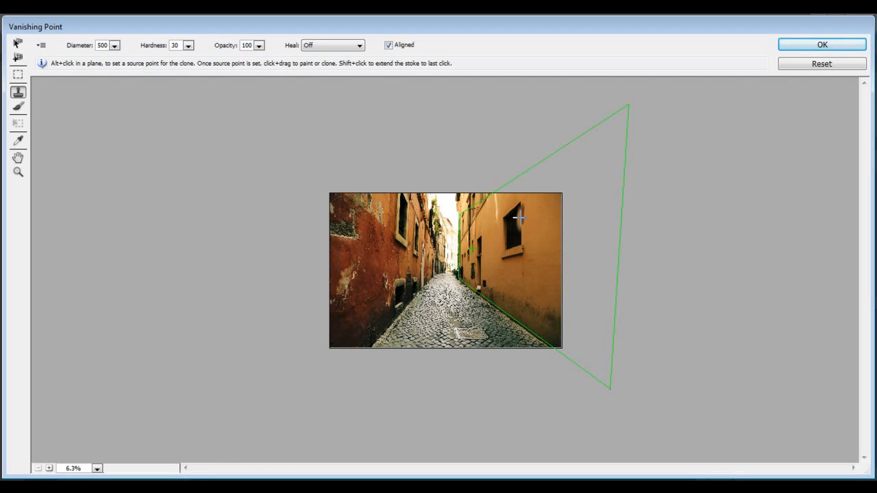
Step: Sample the large window on the right wall, clone it over the narrow doorway farther down that wall, and apply the filter
{"action": "left_click", "coordinate": [520, 218], "text": "alt"}
{"action": "key", "text": "alt"}
{"action": "left_click", "coordinate": [519, 217], "text": "alt"}
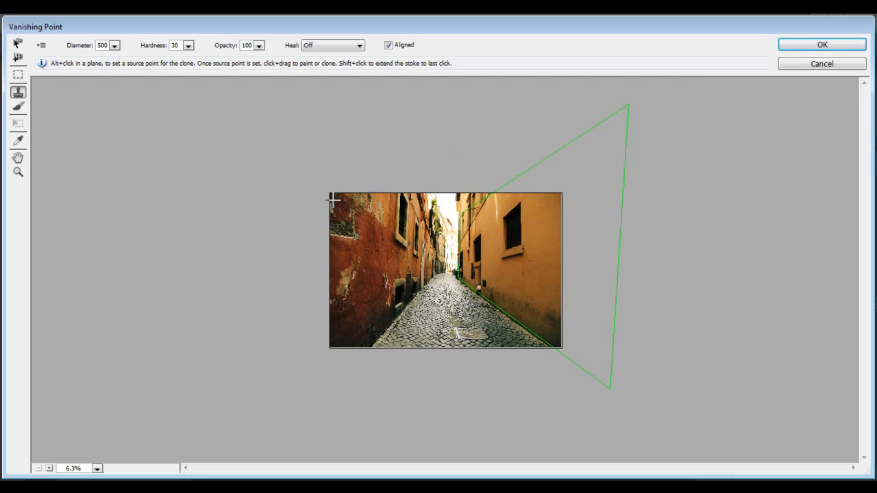
{"action": "left_click", "coordinate": [786, 48]}
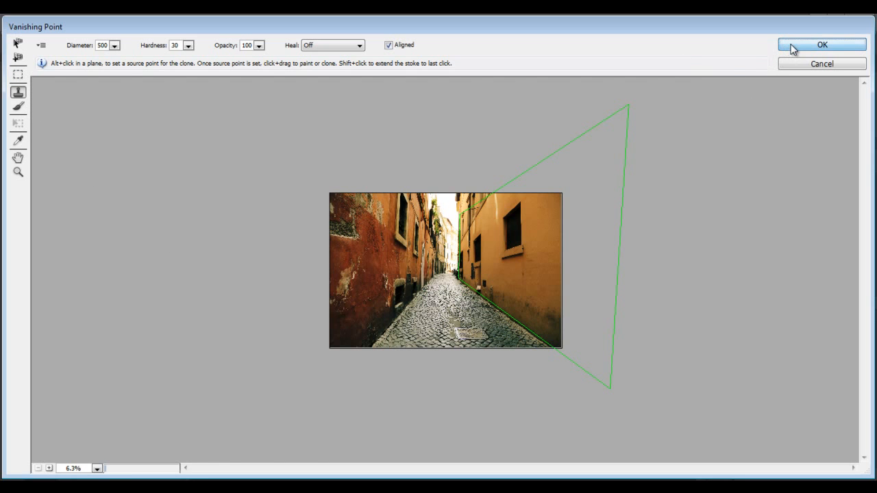